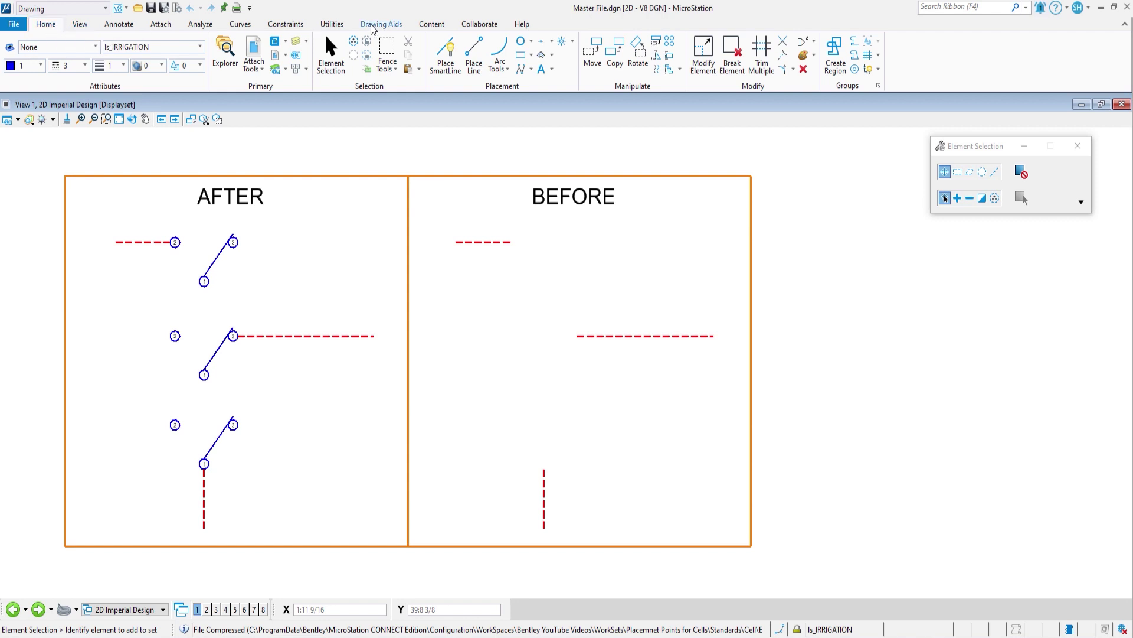
Step: Start Place Active Cell and choose 01_SPDT (OLD SCHOOL) from the Electrical Cells library as the active cell
{"action": "left_click", "coordinate": [434, 26]}
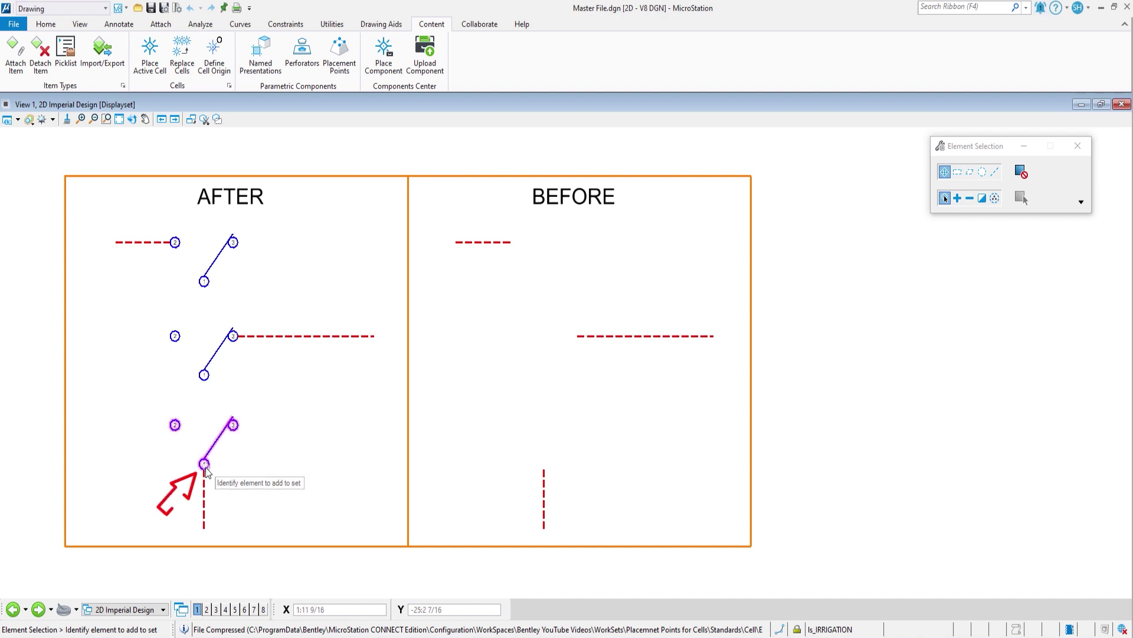
{"action": "left_click", "coordinate": [150, 54]}
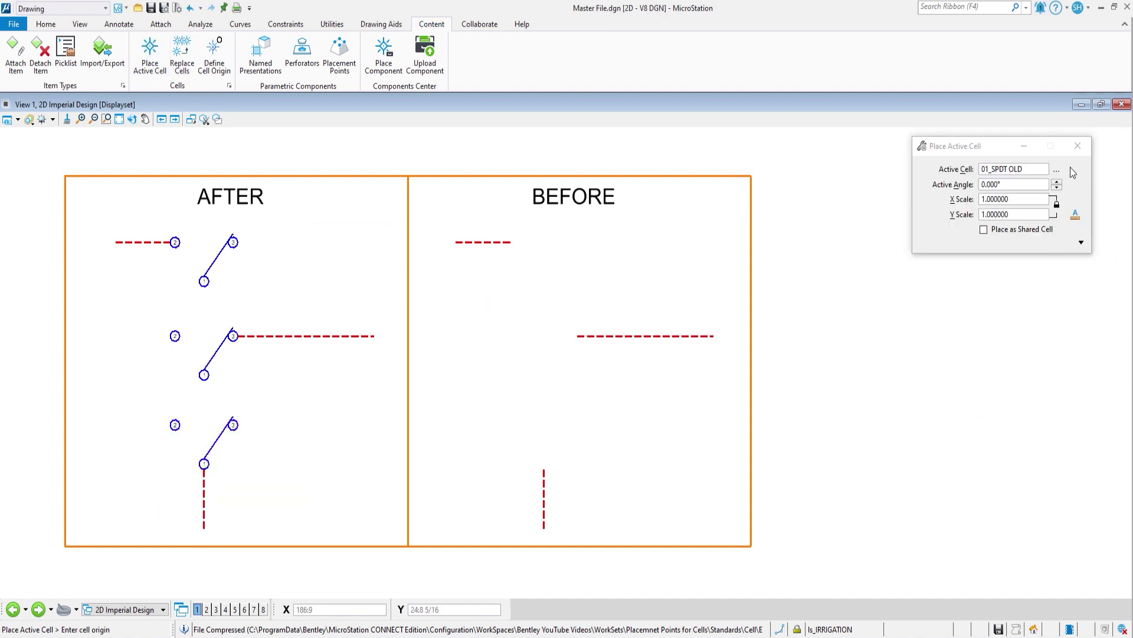
{"action": "left_click", "coordinate": [1056, 171]}
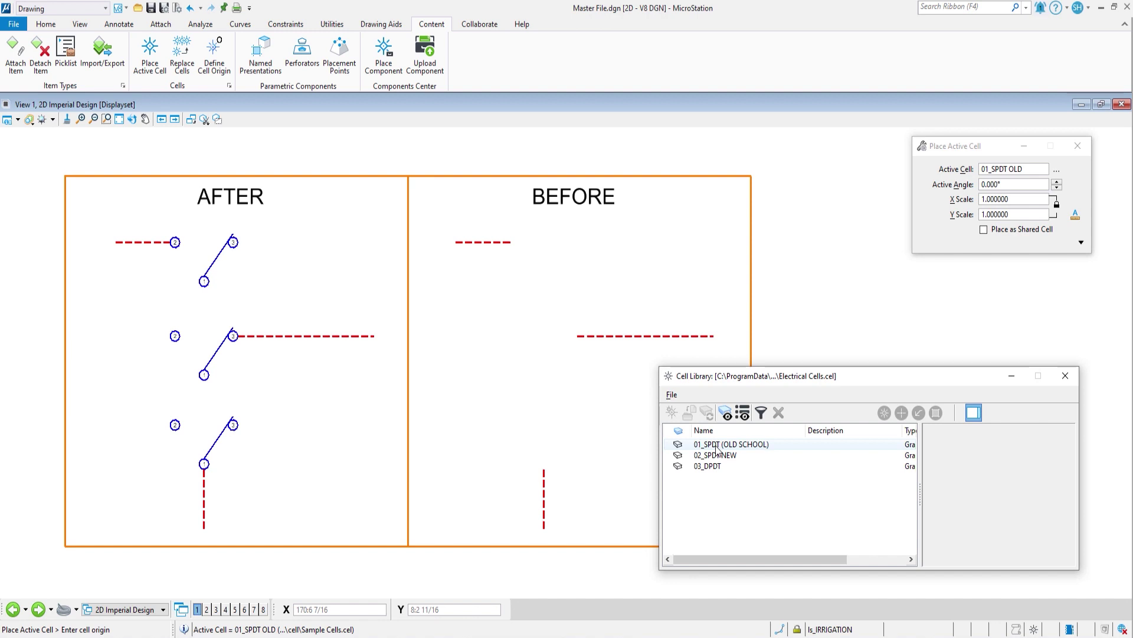
{"action": "double_click", "coordinate": [717, 446]}
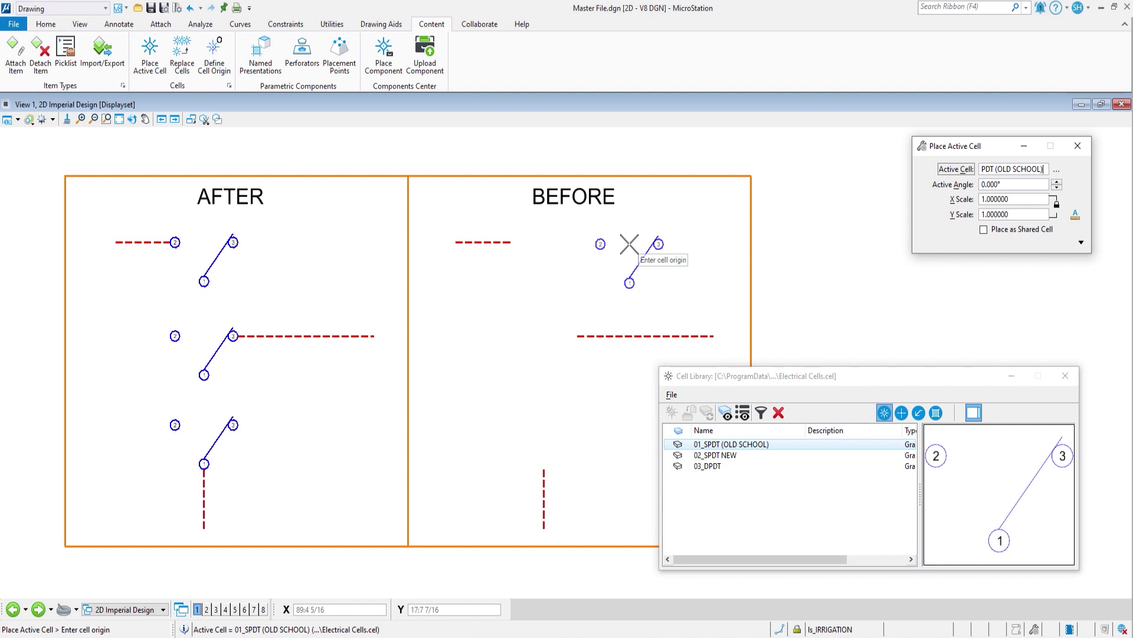
Step: Make 02_SPDT NEW the active cell and set its placement point to Default
{"action": "left_click", "coordinate": [710, 456]}
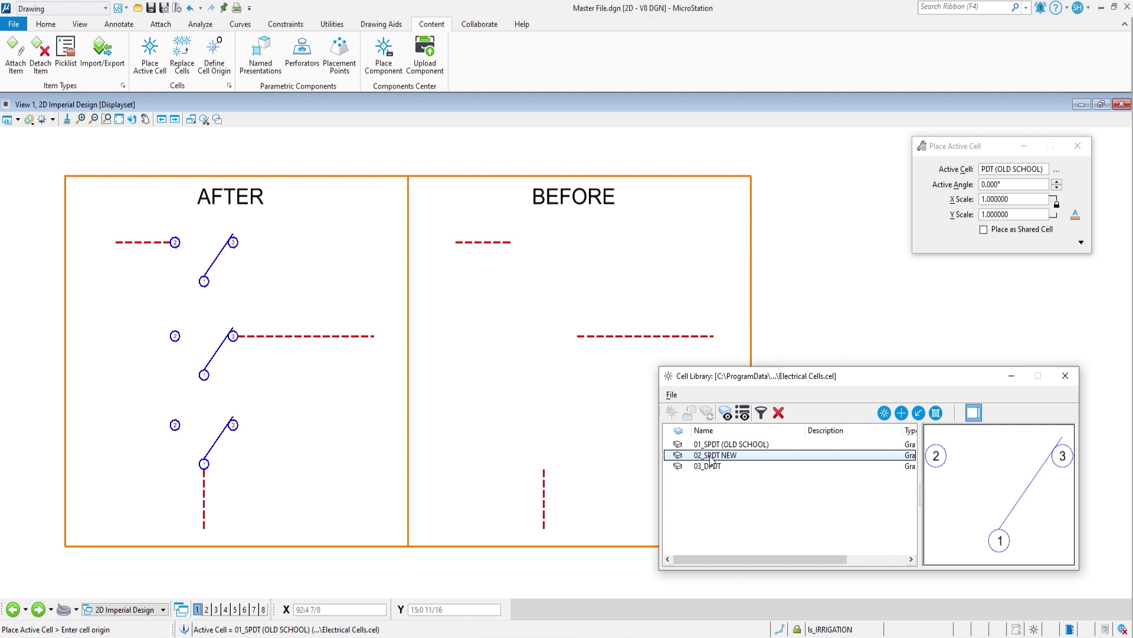
{"action": "double_click", "coordinate": [711, 455]}
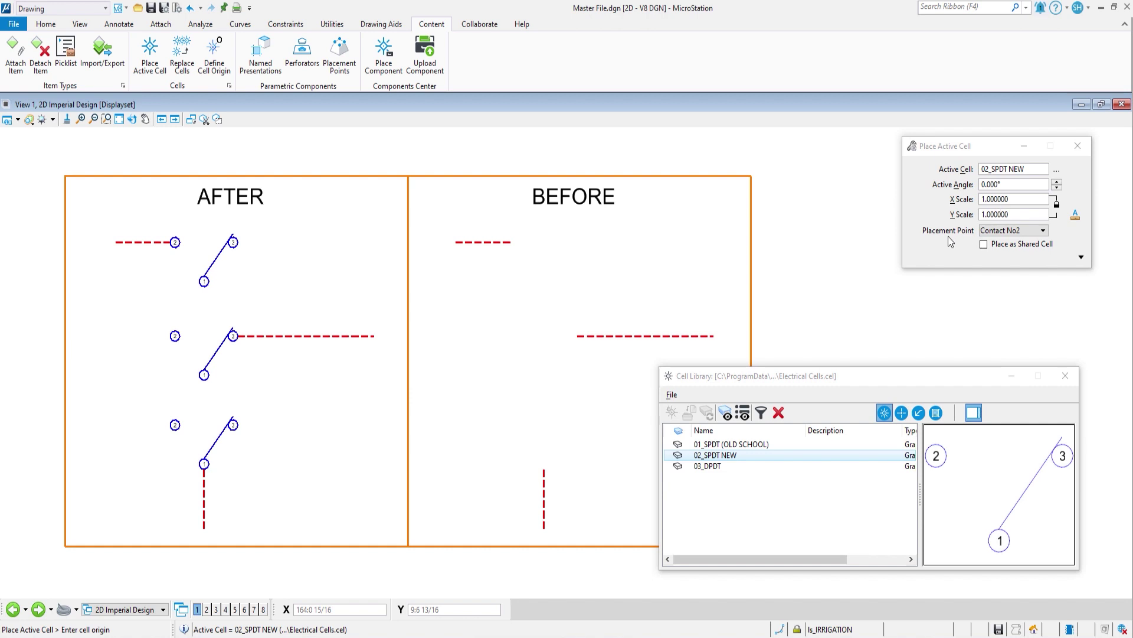
{"action": "left_click", "coordinate": [1020, 231]}
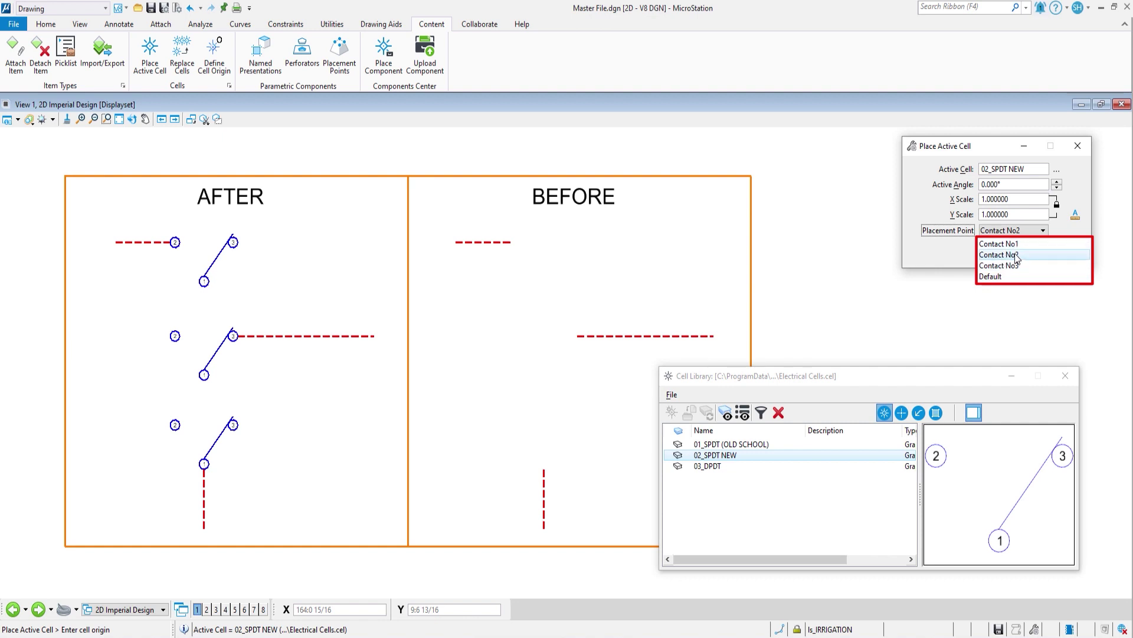
{"action": "left_click", "coordinate": [993, 277]}
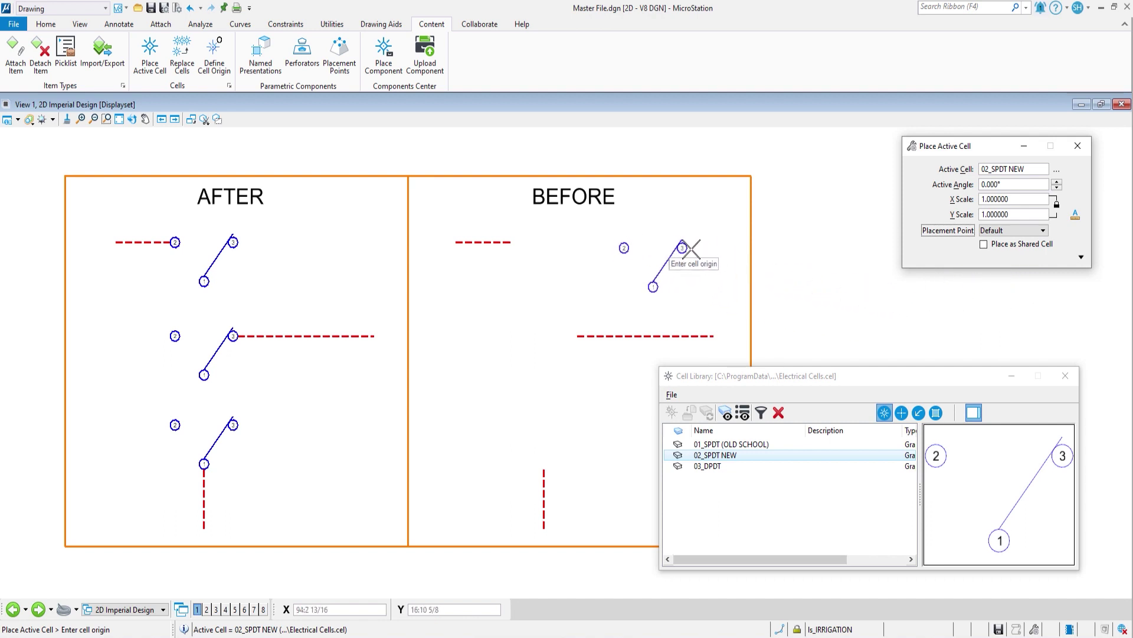
Step: In the BEFORE frame, place the cell by Contact No1 atop the vertical dashed line and by Contact No2 at the upper line's right end
{"action": "left_click", "coordinate": [997, 236]}
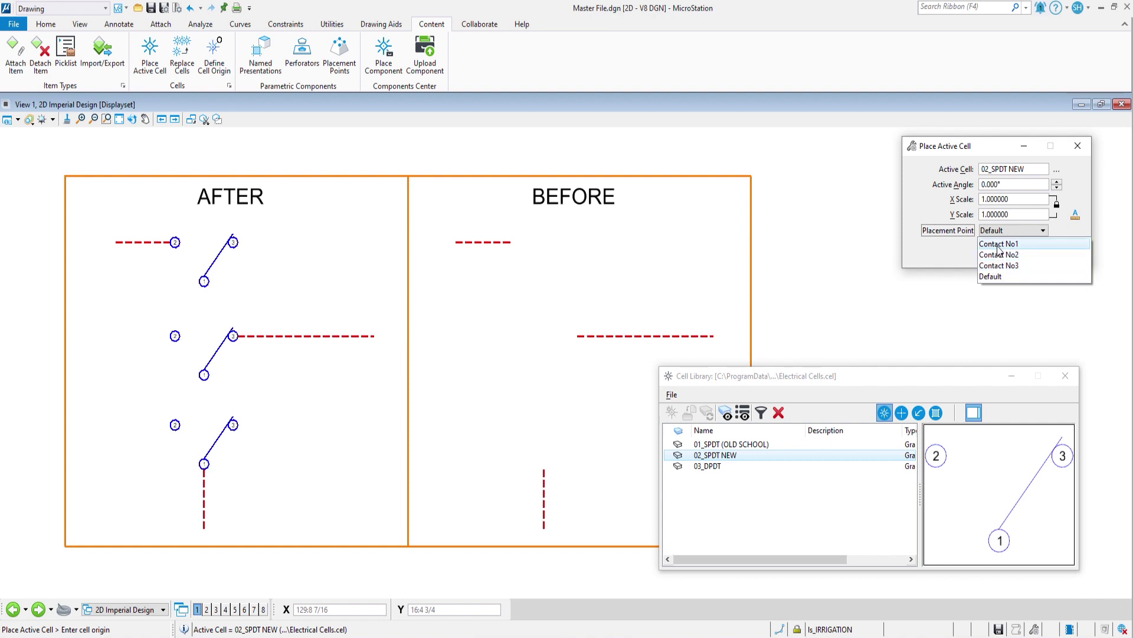
{"action": "left_click", "coordinate": [997, 244]}
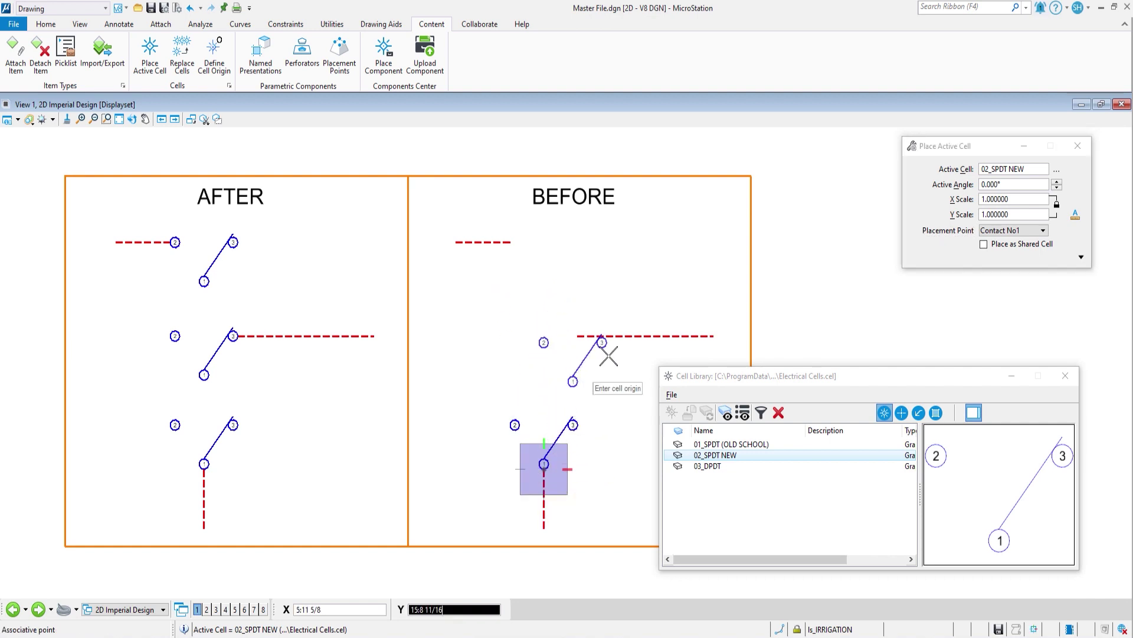
{"action": "left_click", "coordinate": [1015, 231]}
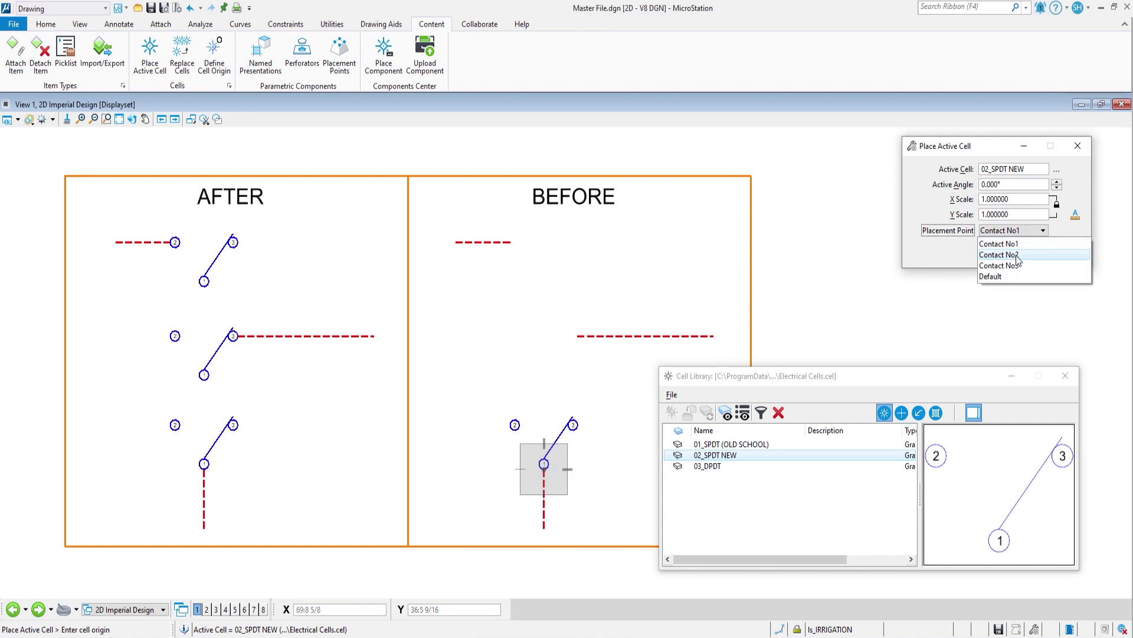
{"action": "left_click", "coordinate": [999, 254]}
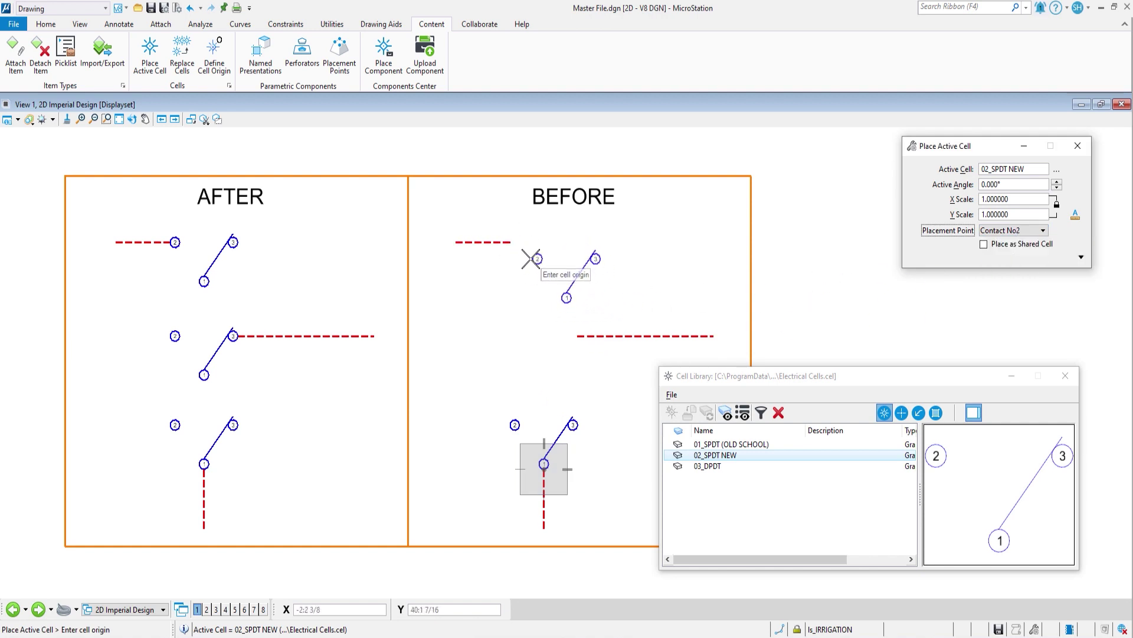
Step: Place the cell by Contact No3 at the left end of the middle dashed line in the BEFORE frame and end placement
{"action": "left_click", "coordinate": [1022, 231]}
{"action": "left_click", "coordinate": [1020, 267]}
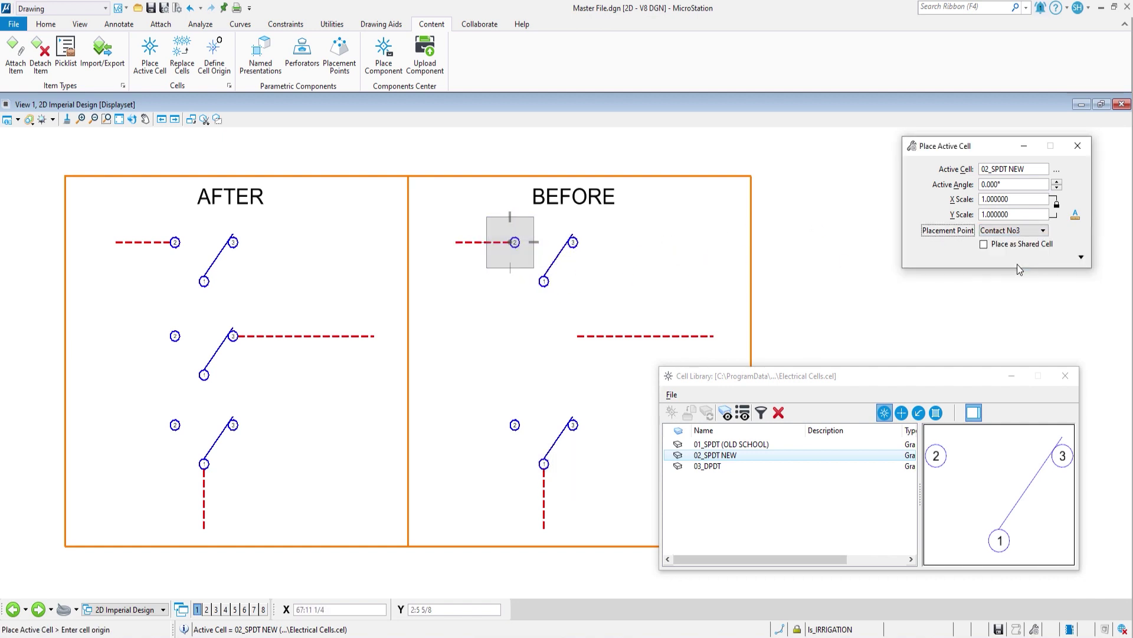
{"action": "left_click", "coordinate": [579, 337]}
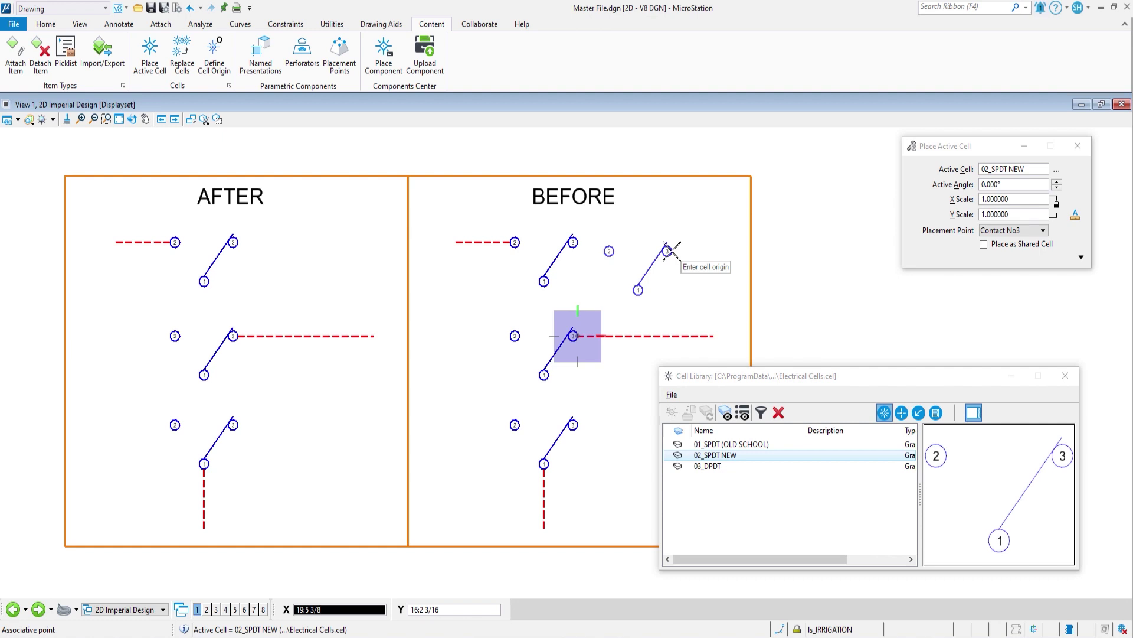
{"action": "right_click", "coordinate": [671, 250]}
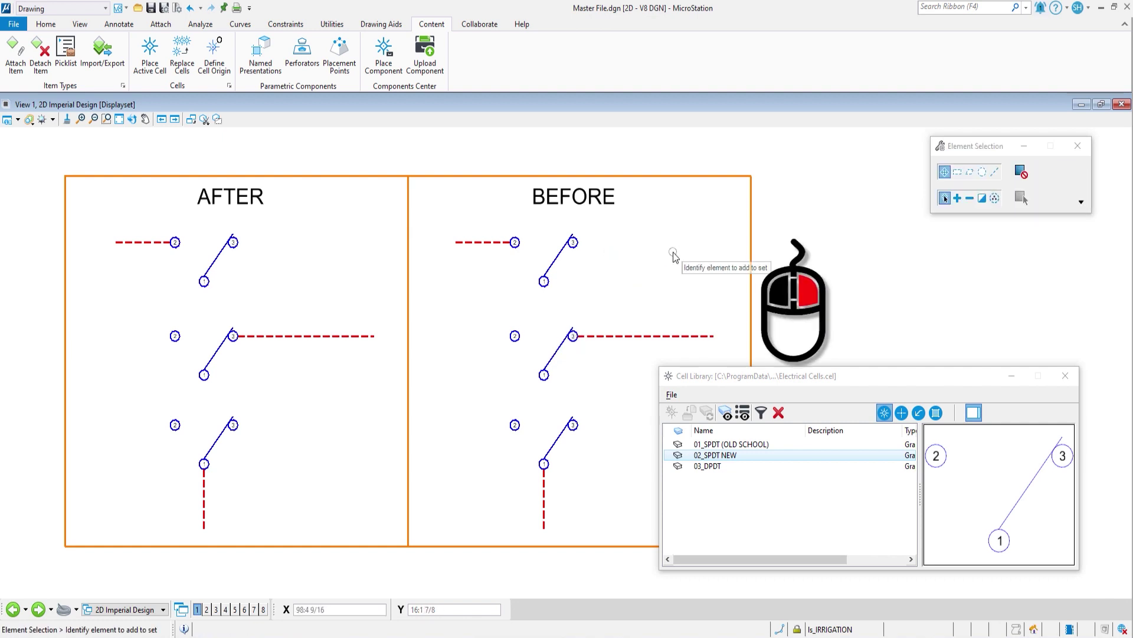
Step: Open the 03_DPDT cell from the library for editing
{"action": "left_click", "coordinate": [712, 467]}
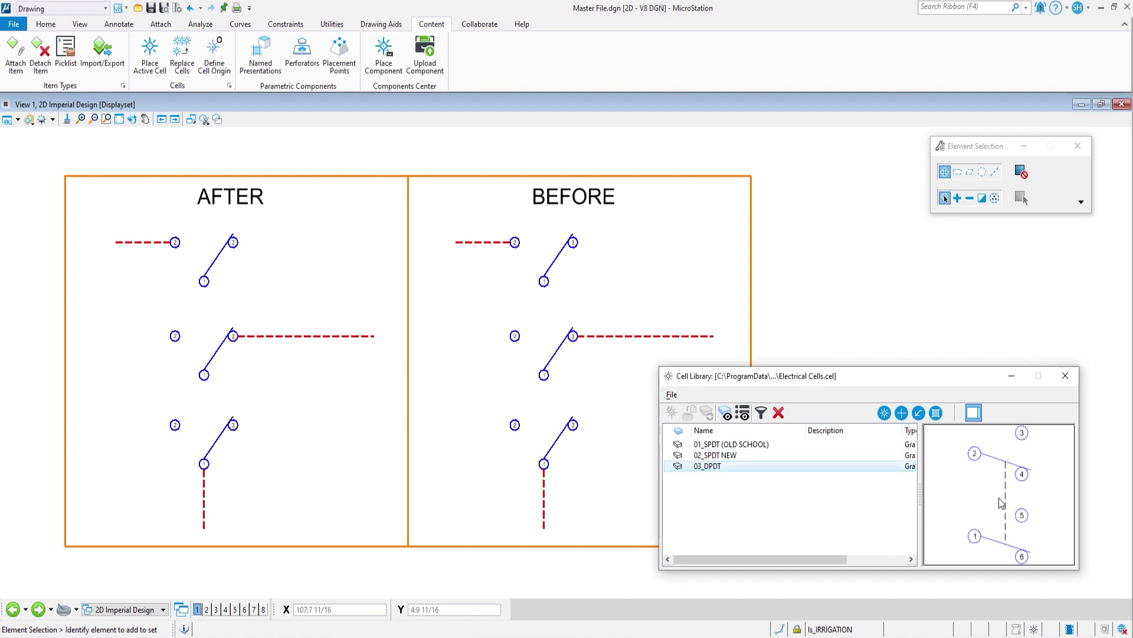
{"action": "right_click", "coordinate": [713, 468]}
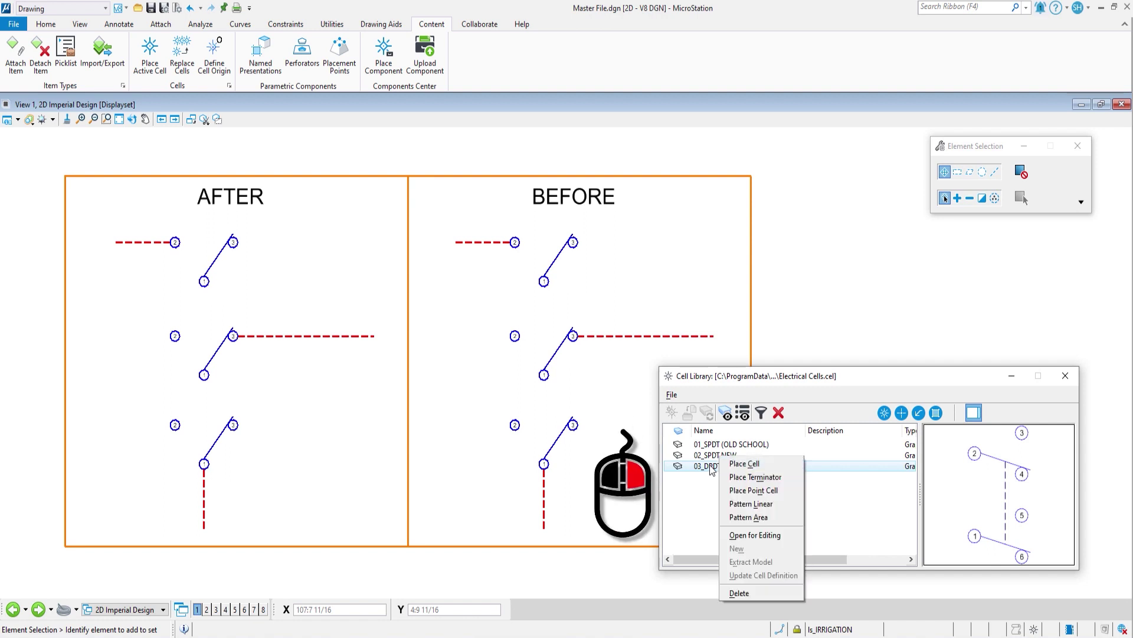
{"action": "left_click", "coordinate": [741, 535]}
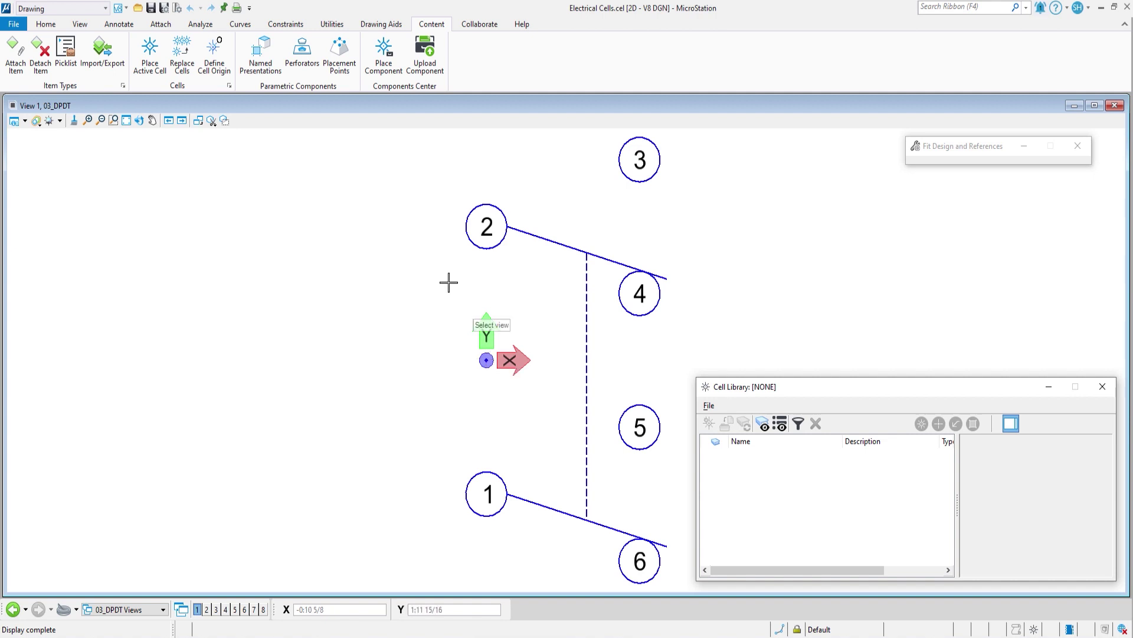
Step: Add an associative placement point named Contact01 on the left edge of circle 1
{"action": "left_click", "coordinate": [346, 59]}
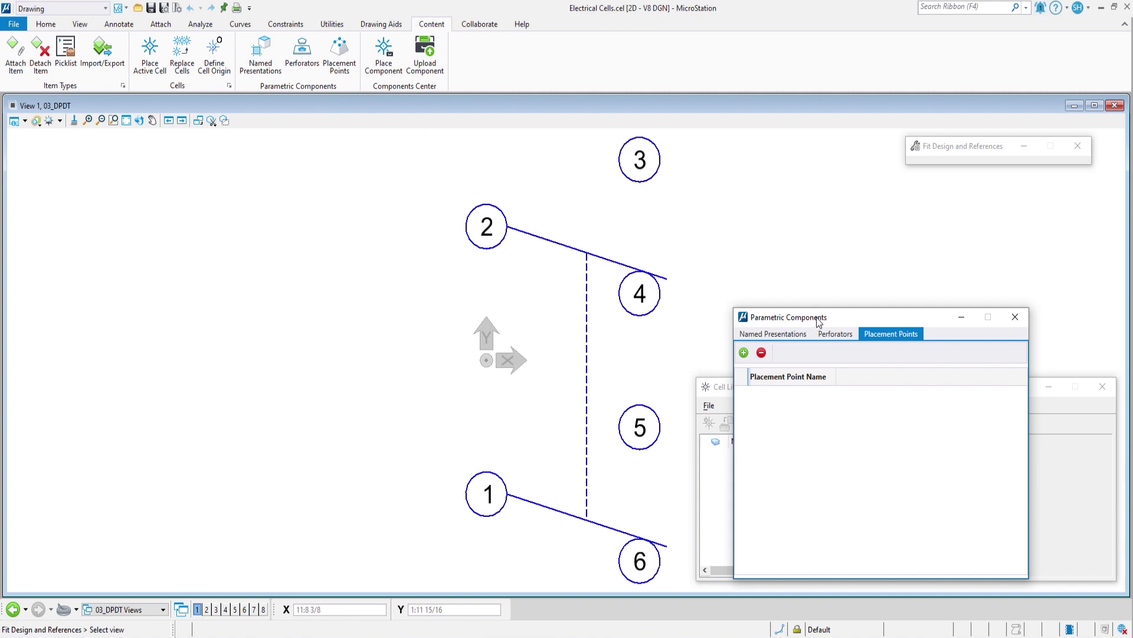
{"action": "left_click", "coordinate": [744, 352]}
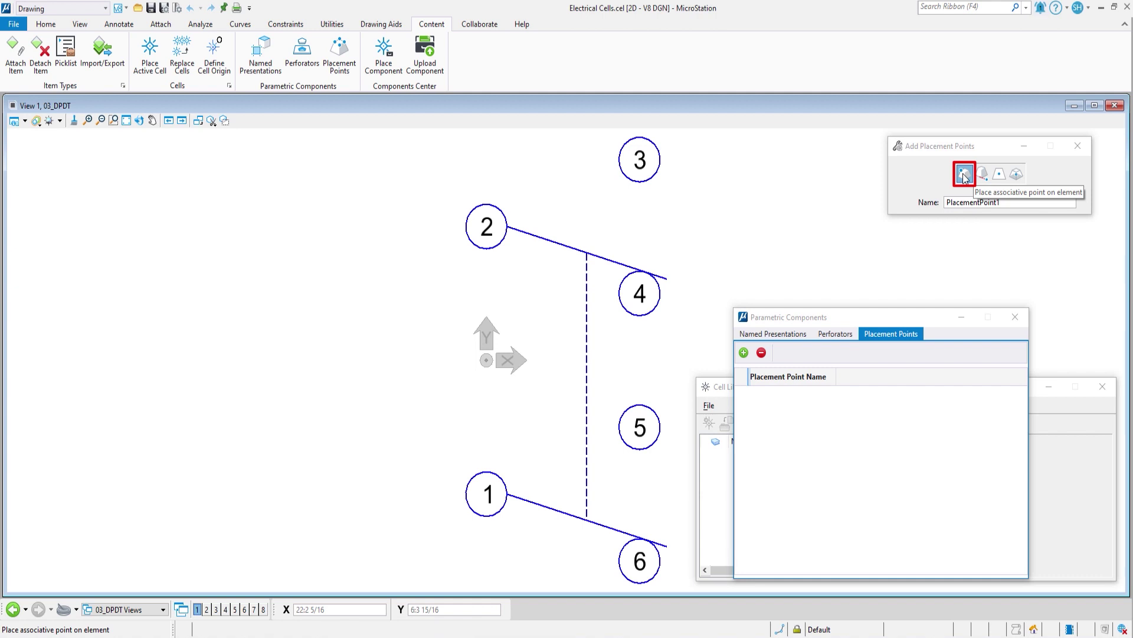
{"action": "left_click", "coordinate": [964, 177]}
{"action": "left_click", "coordinate": [1007, 204]}
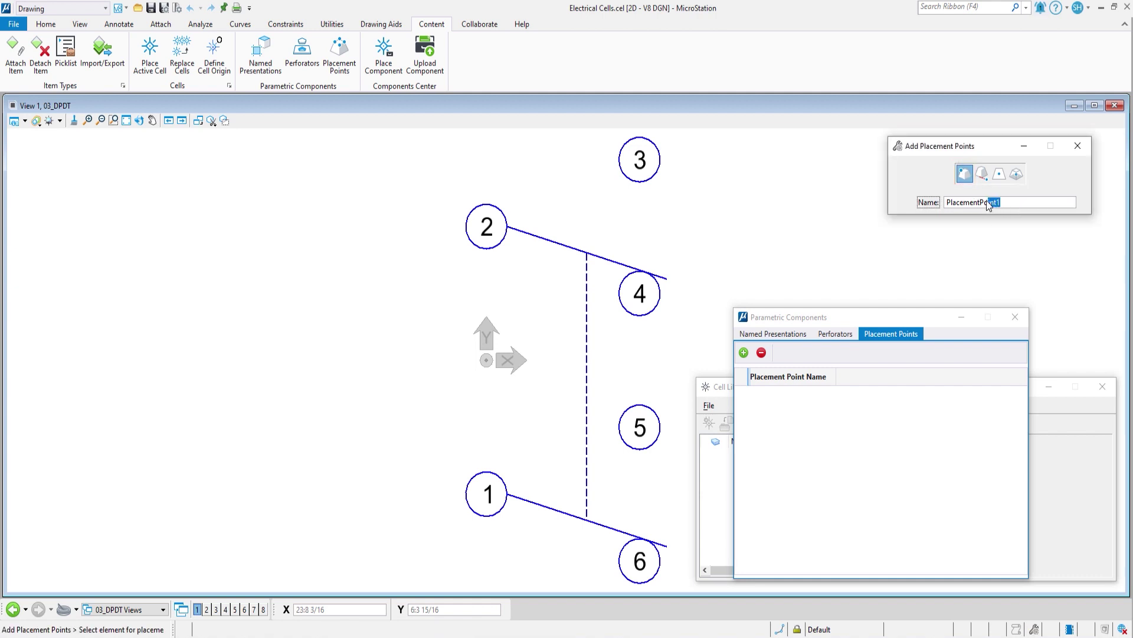
{"action": "type", "text": "C"}
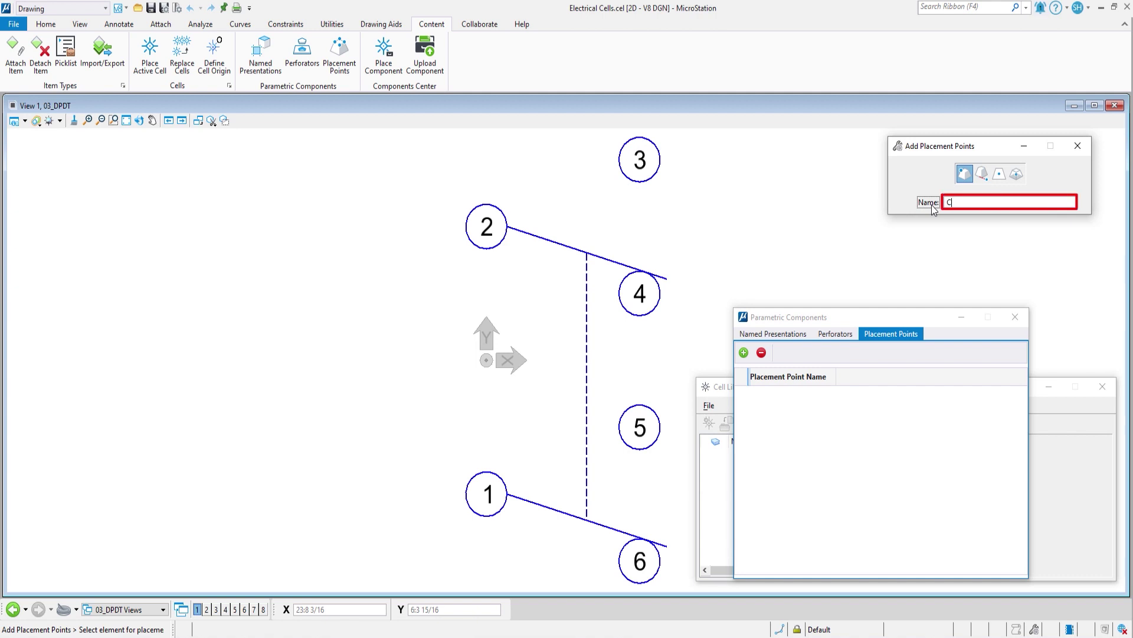
{"action": "type", "text": "ontact"}
{"action": "type", "text": "01"}
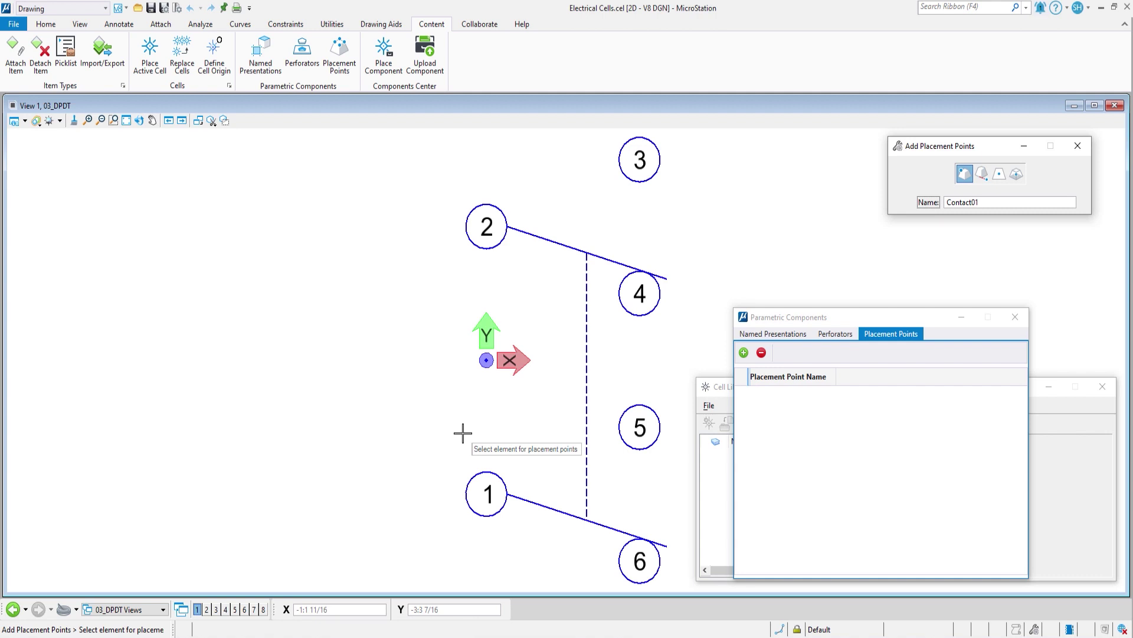
{"action": "left_click", "coordinate": [466, 493]}
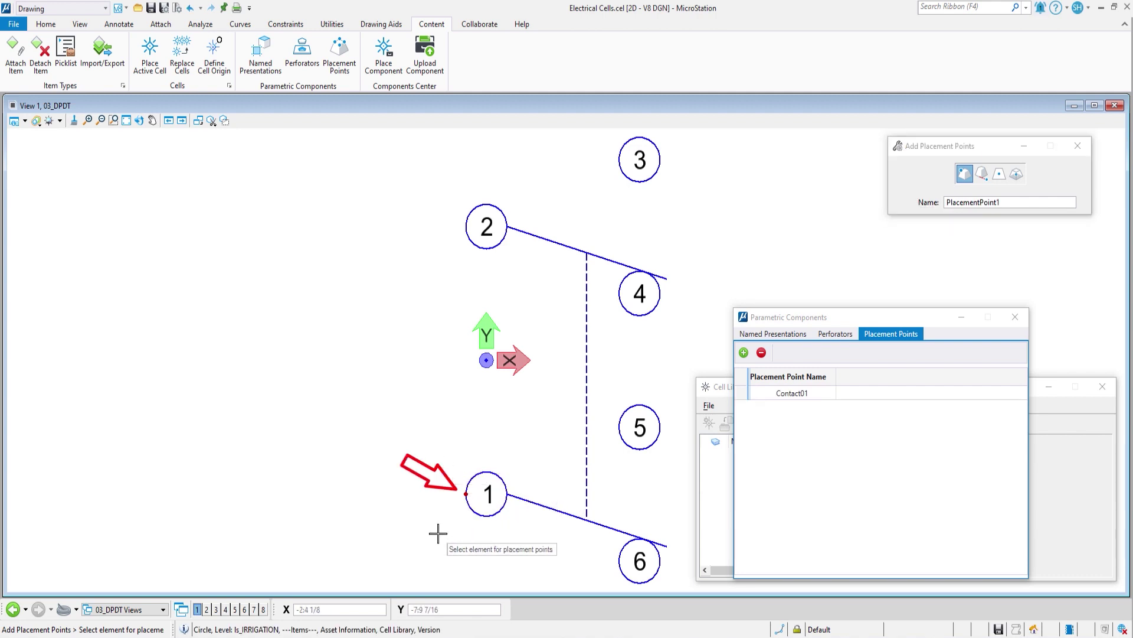
Step: Add an associative placement point named Contact02 on the left edge of circle 2
{"action": "left_click", "coordinate": [744, 353]}
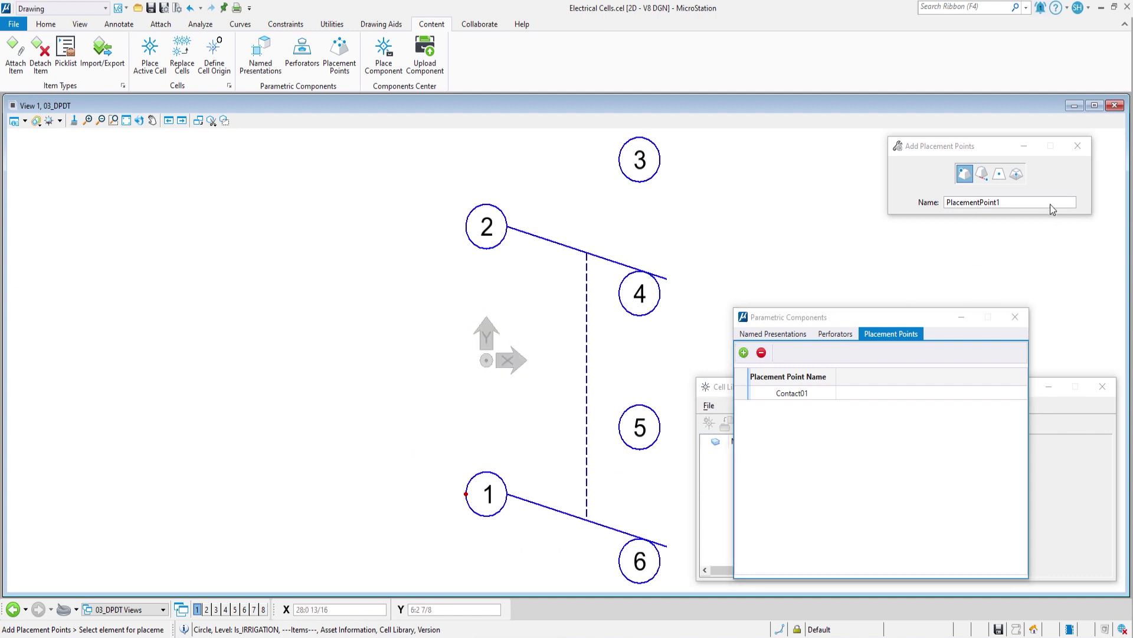
{"action": "left_click_drag", "start_coordinate": [1053, 209], "coordinate": [953, 209]}
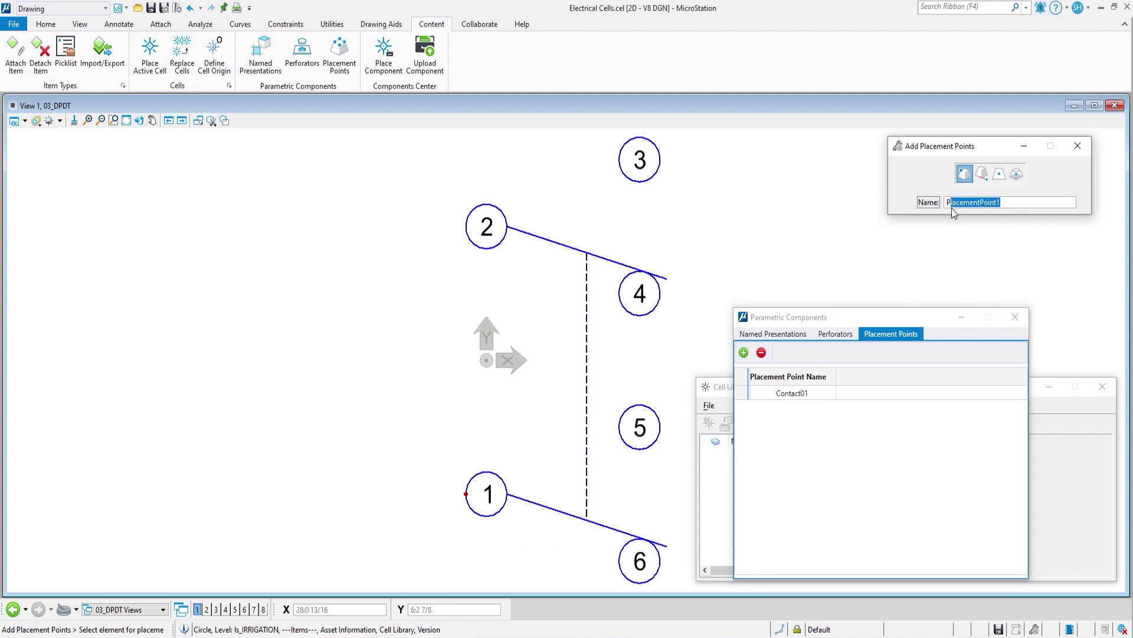
{"action": "key", "text": "BackSpace"}
{"action": "key", "text": "BackSpace"}
{"action": "type", "text": "Contact02"}
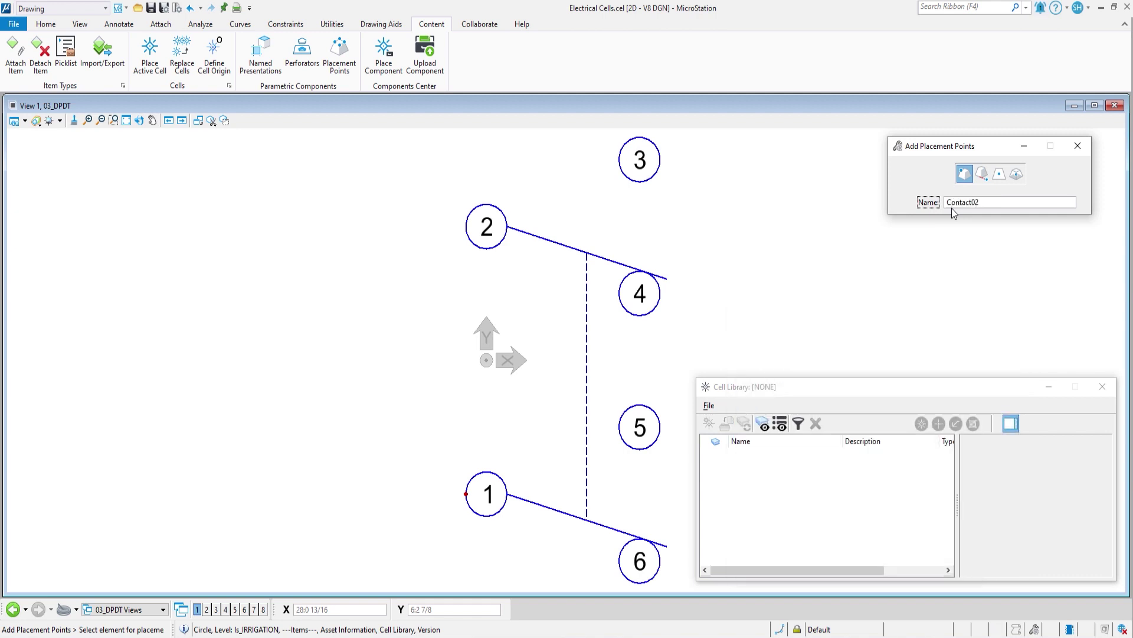
{"action": "left_click", "coordinate": [467, 228]}
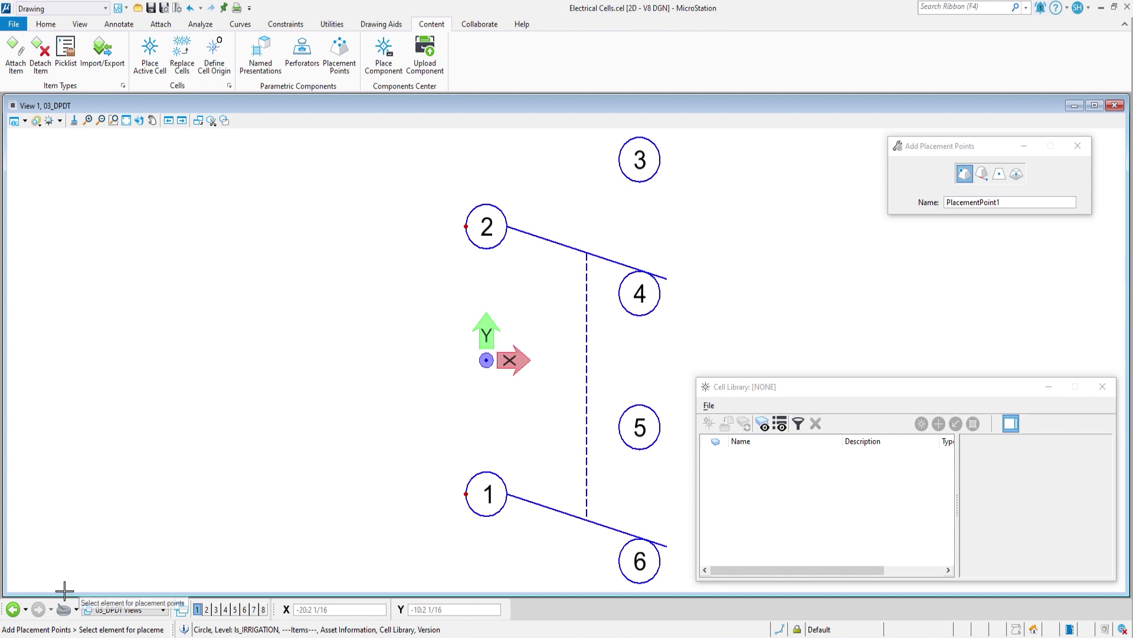
Step: Return to Master File.dgn and compress the Electrical Cells library
{"action": "left_click", "coordinate": [13, 610]}
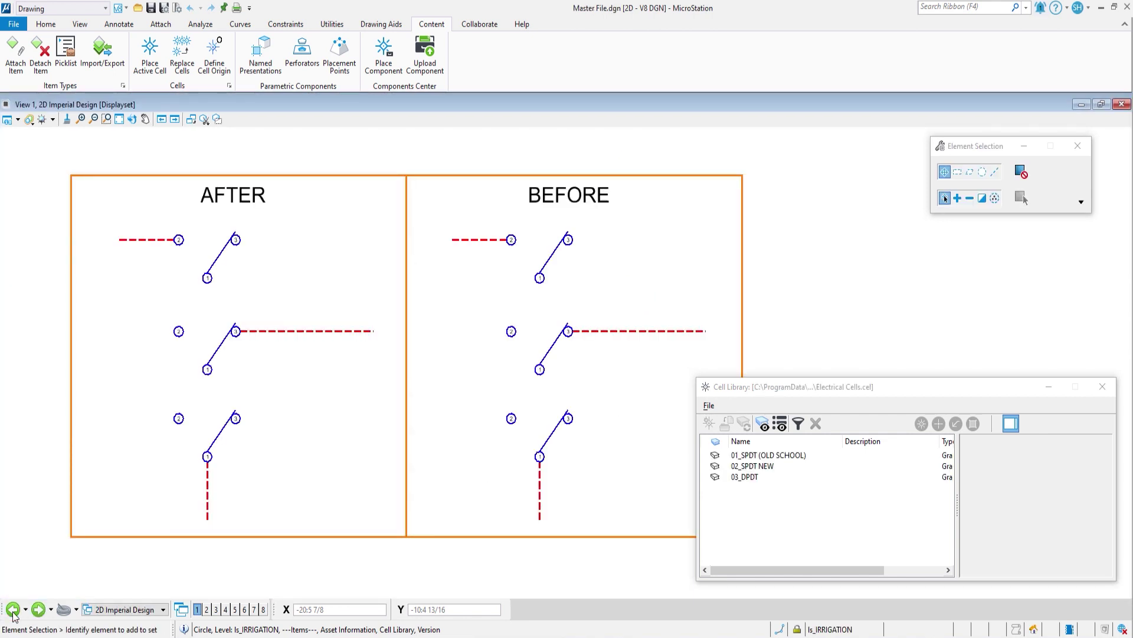
{"action": "mouse_move", "coordinate": [861, 310]}
{"action": "middle_mouse_down"}
{"action": "mouse_move", "coordinate": [683, 299]}
{"action": "mouse_move", "coordinate": [620, 311]}
{"action": "middle_mouse_up"}
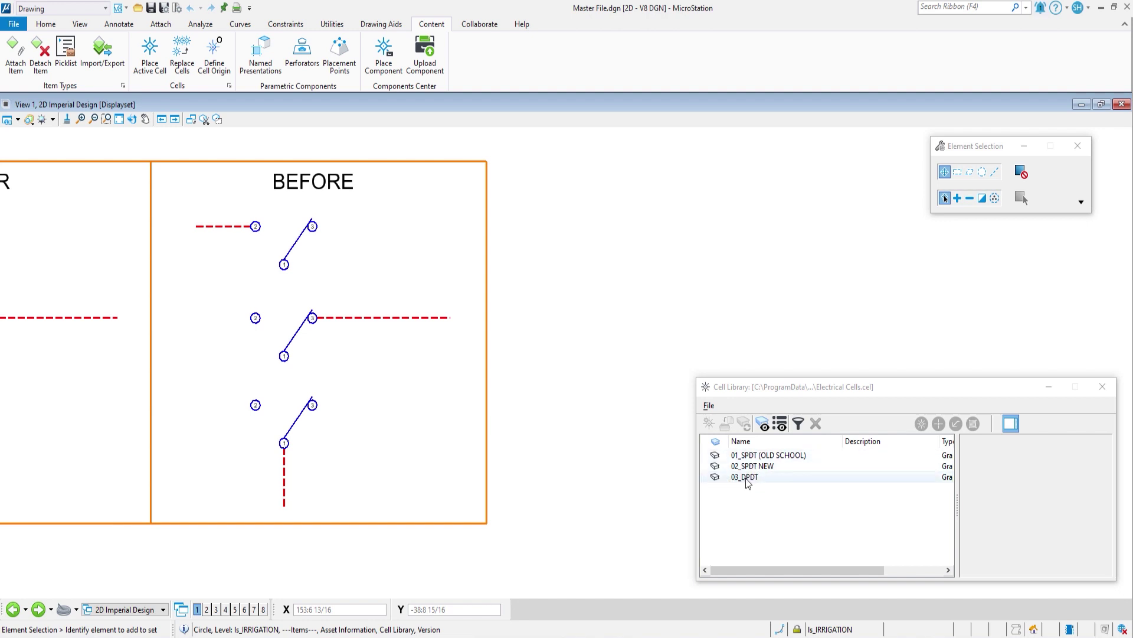
{"action": "left_click", "coordinate": [712, 407]}
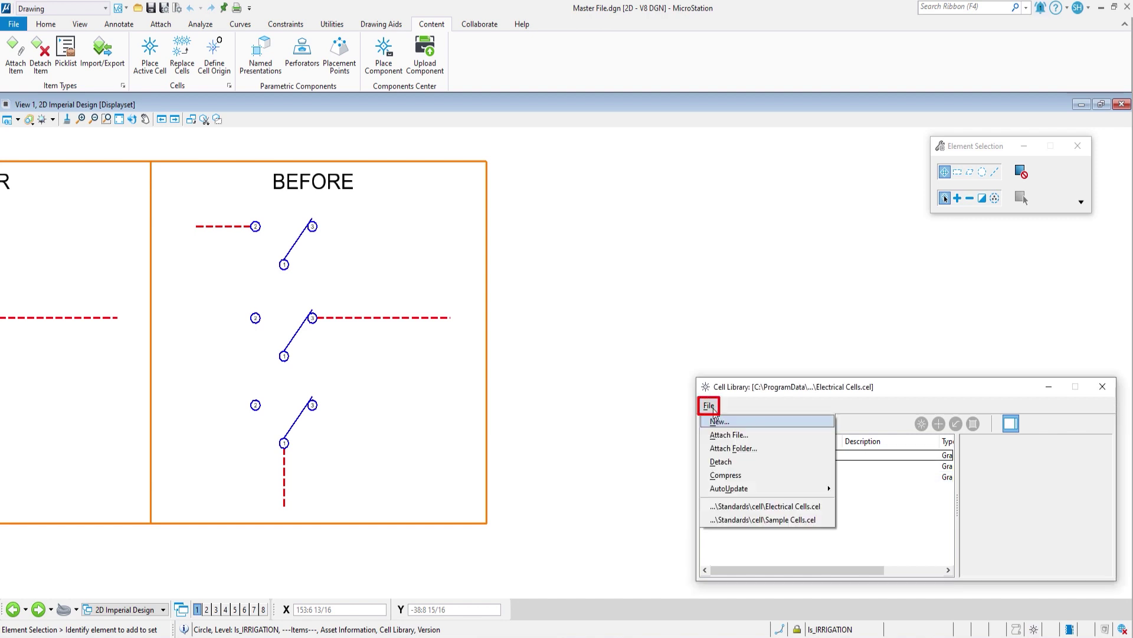
{"action": "left_click", "coordinate": [729, 475]}
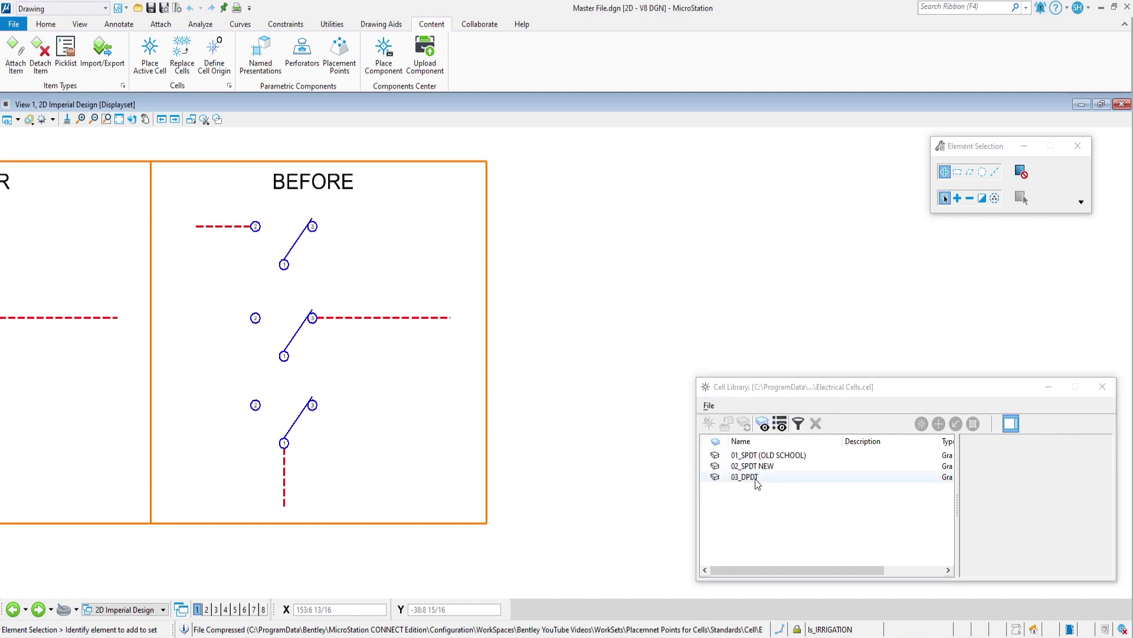
Step: Make 03_DPDT the active cell and place it by Contact01 in the empty area right of the BEFORE frame
{"action": "double_click", "coordinate": [745, 477]}
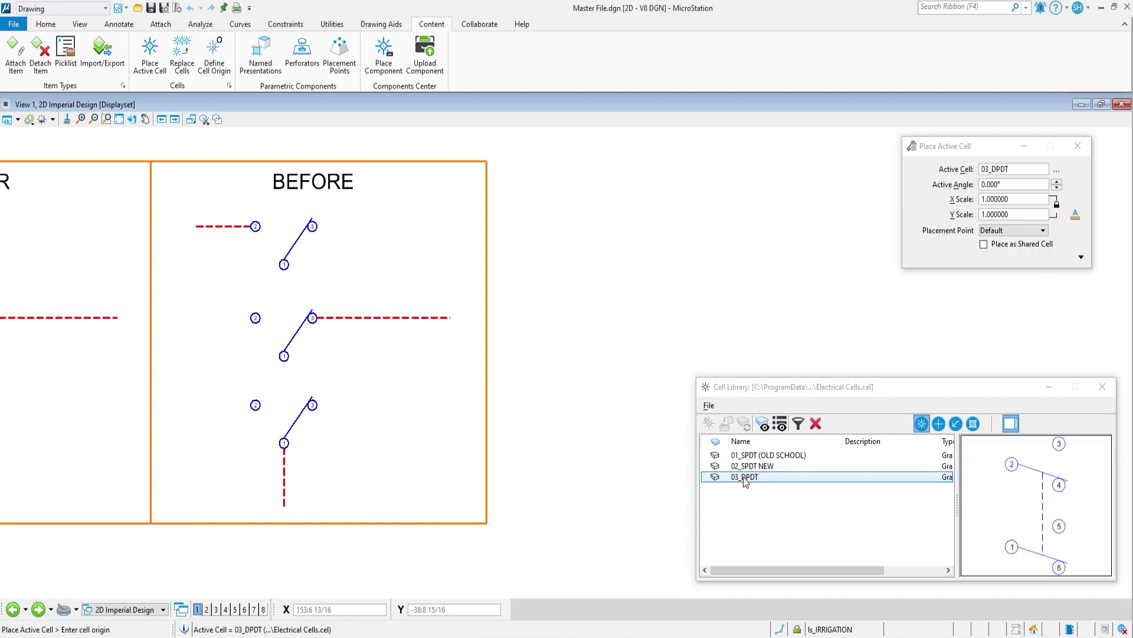
{"action": "left_click", "coordinate": [1004, 232]}
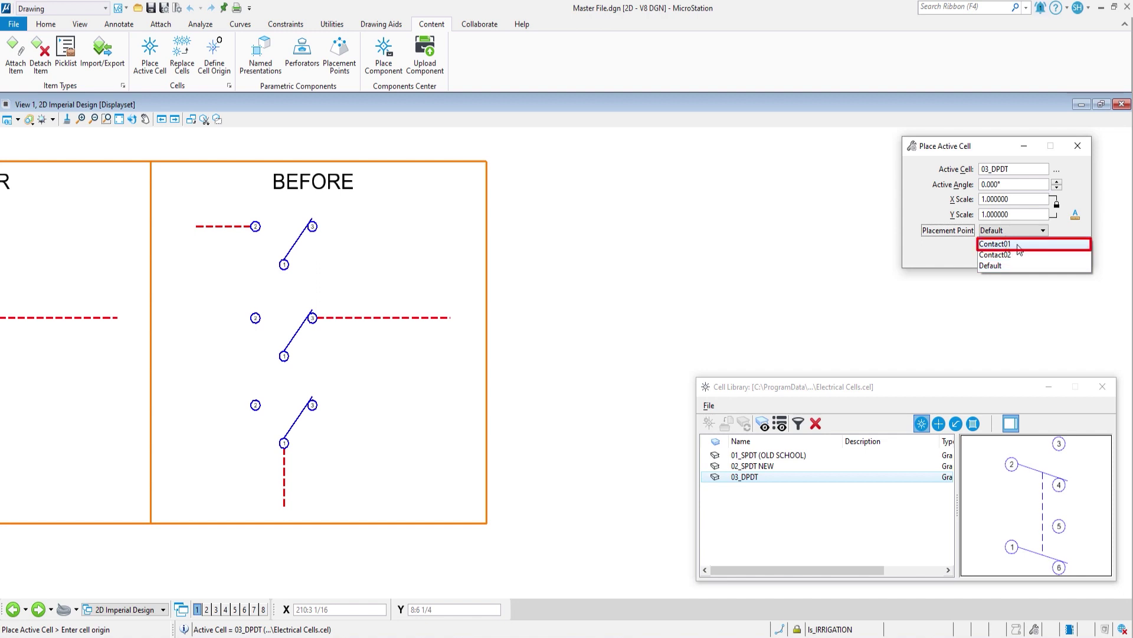
{"action": "left_click", "coordinate": [1019, 248]}
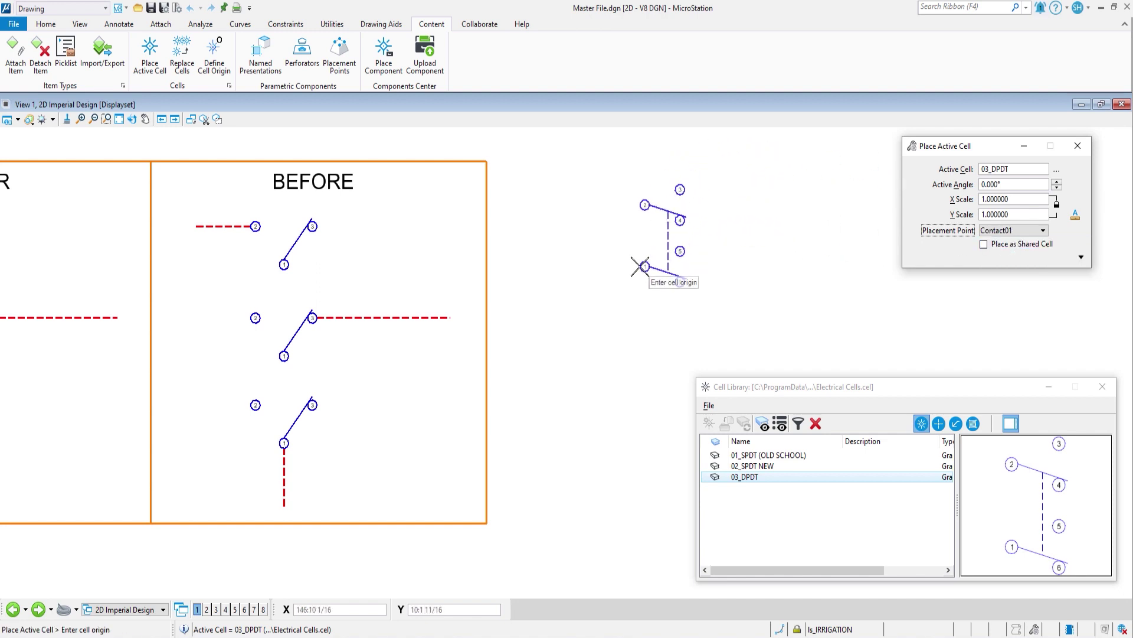
{"action": "scroll", "coordinate": [614, 277], "scroll_direction": "up", "scroll_amount": 2}
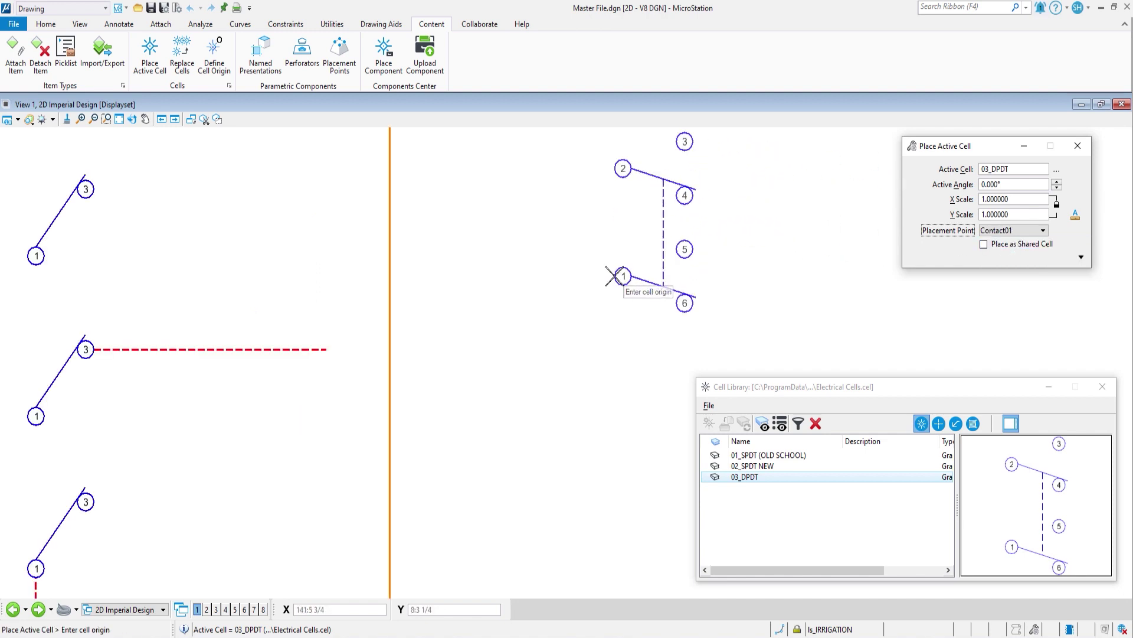
Step: Place a second 03_DPDT cell by Contact02 to the right of the first one and end placement
{"action": "left_click", "coordinate": [1026, 231]}
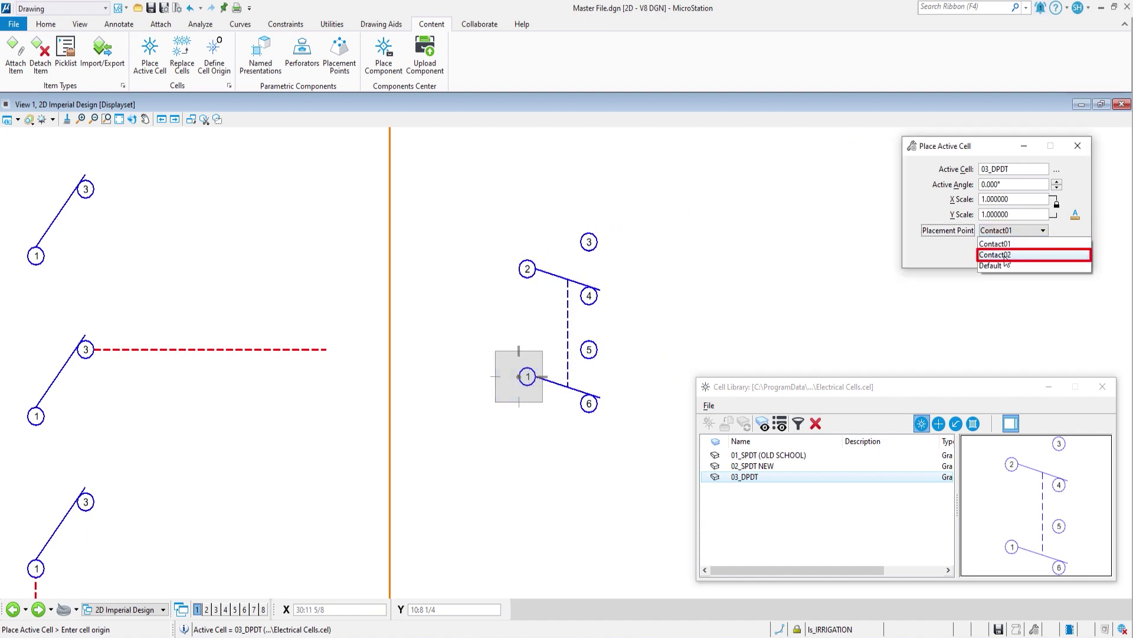
{"action": "left_click", "coordinate": [1016, 255]}
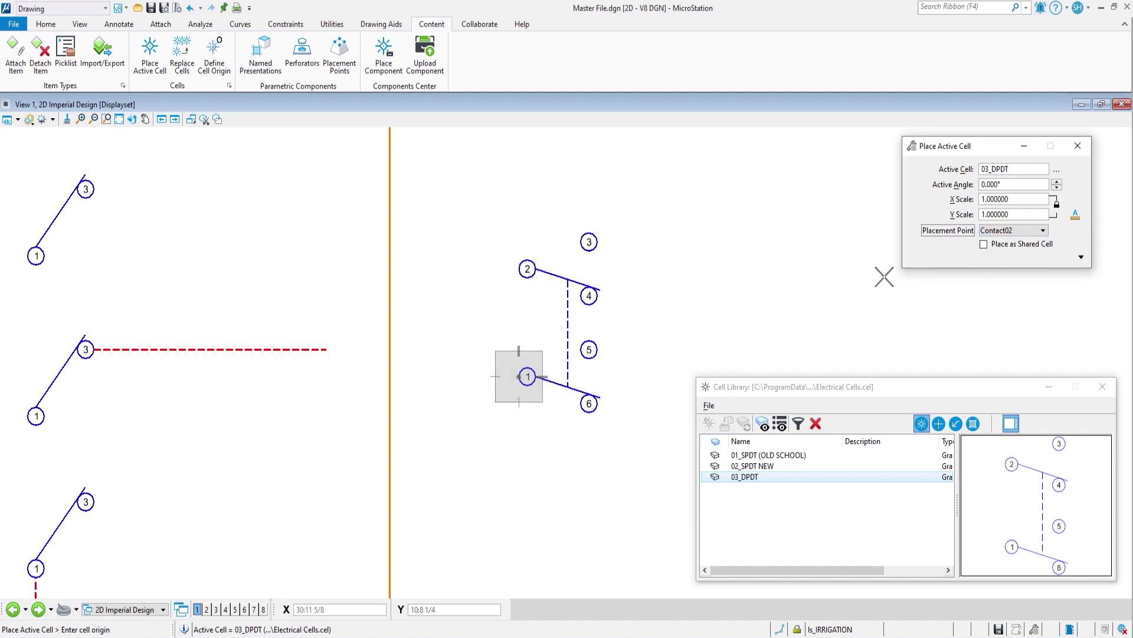
{"action": "left_click", "coordinate": [645, 273]}
{"action": "key", "text": "Escape"}
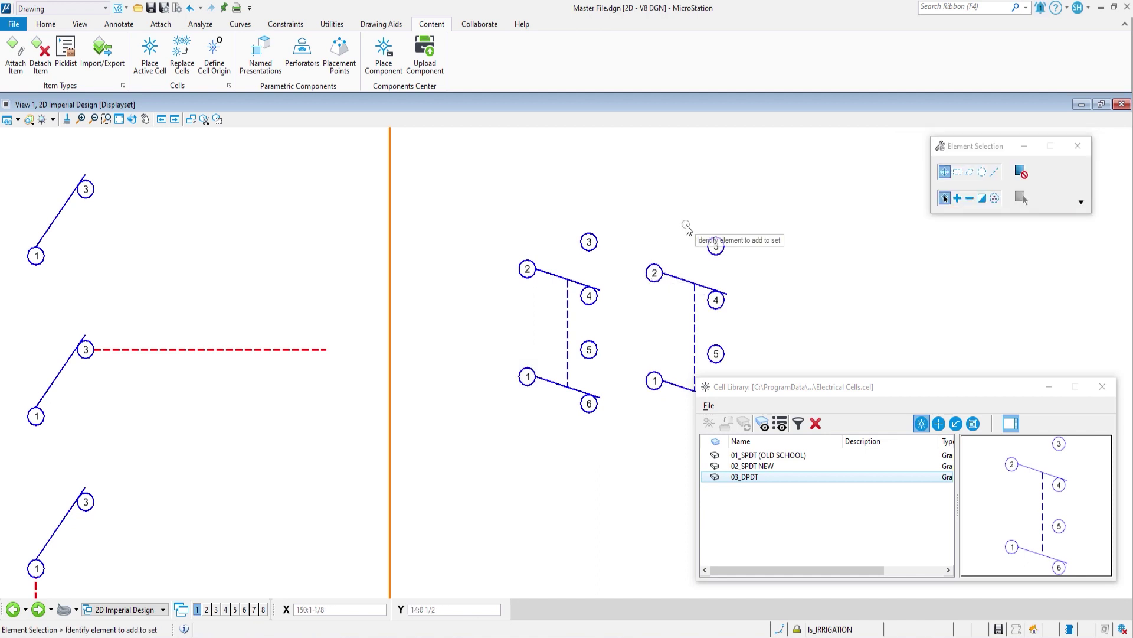